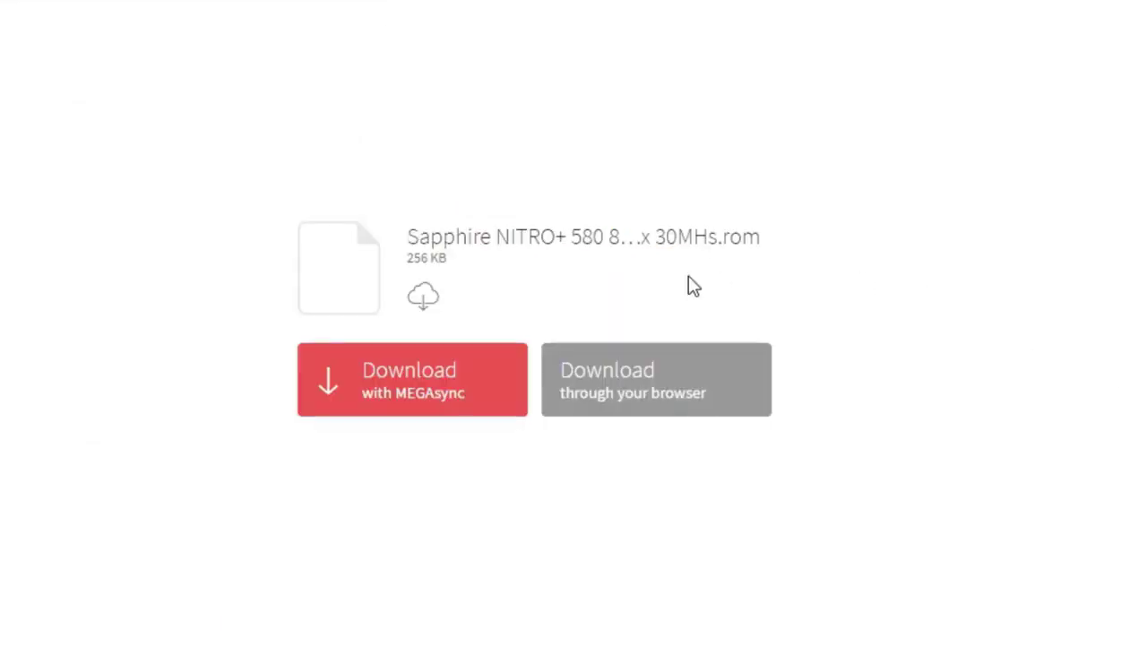
Step: Download Sapphire NITRO+ 580 8GB Hynix 30MHs.rom from MEGA through the browser
drag(413, 237, 759, 240)
click(804, 252)
click(694, 395)
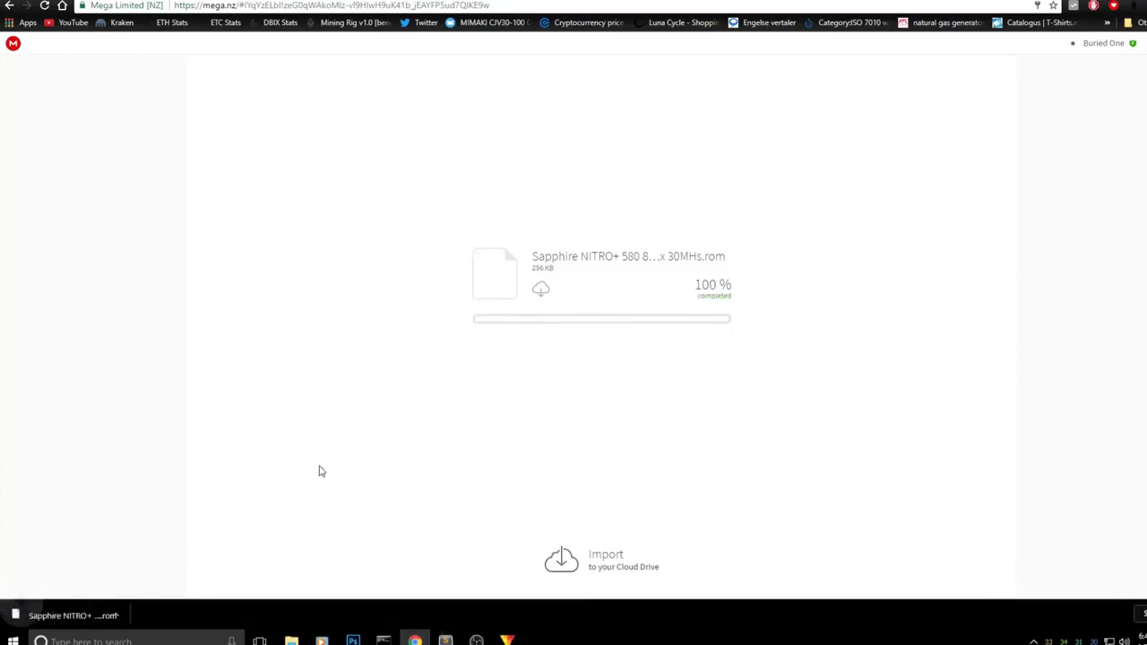
Step: Copy the downloaded ROM file onto the desktop beside Atiflash
key(super+Down)
drag(354, 402, 653, 463)
click(1112, 58)
Step: Run GPU-Z to confirm a Radeon RX 580 Series with 8192 MB Hynix GDDR5, then close it
click(615, 73)
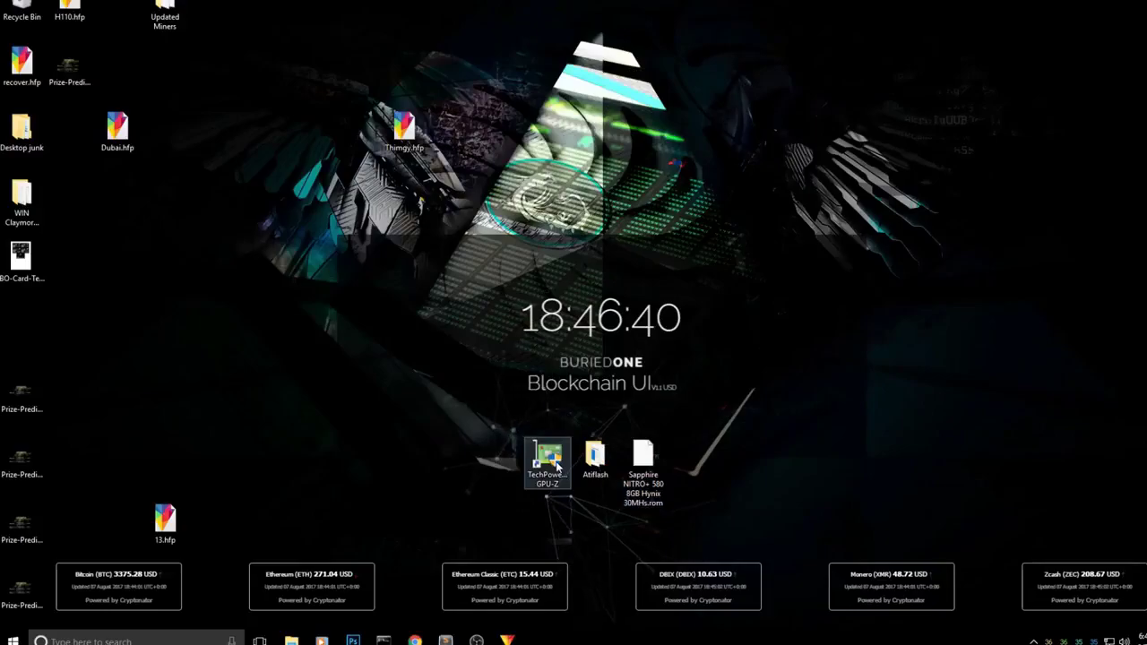
click(531, 439)
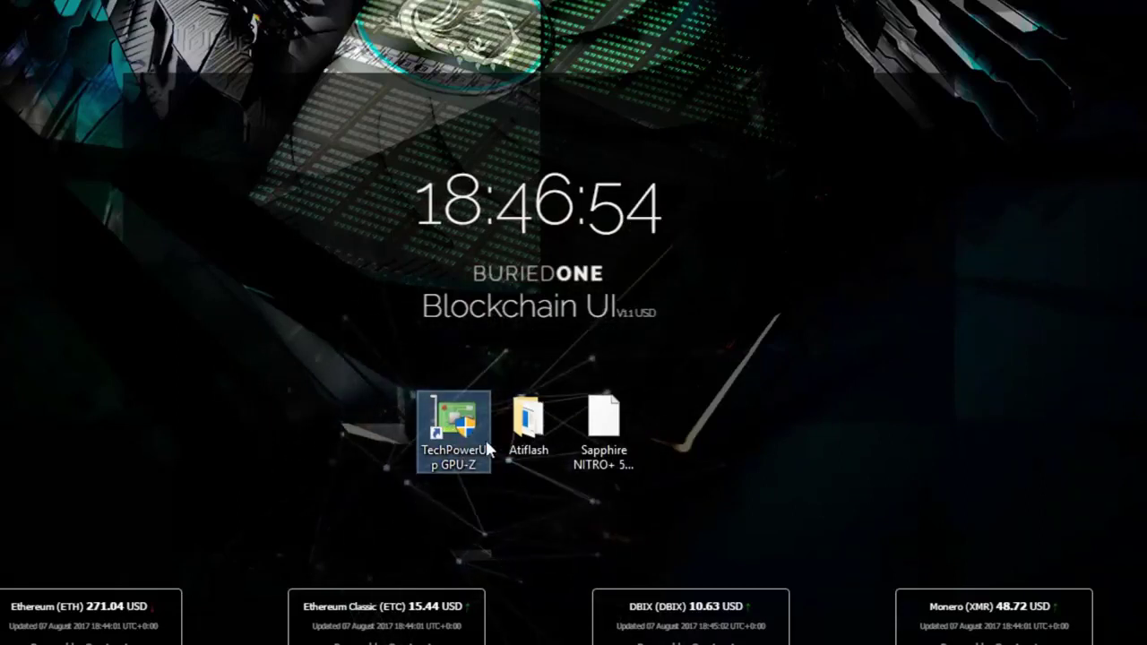
double_click(477, 461)
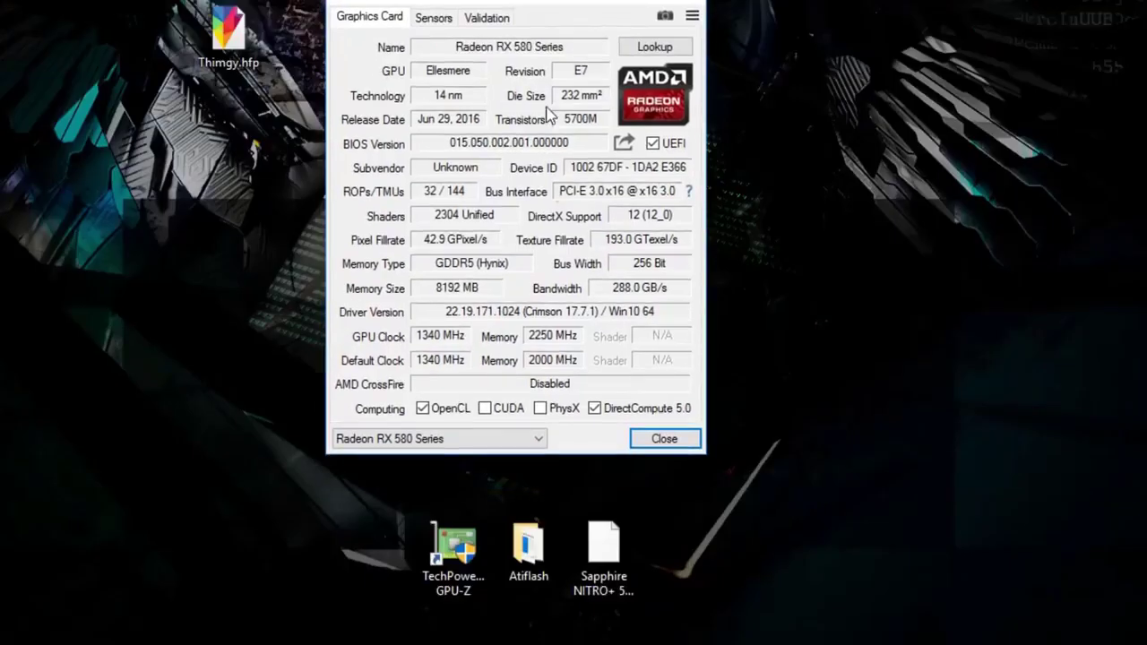
mouse_move(423, 271)
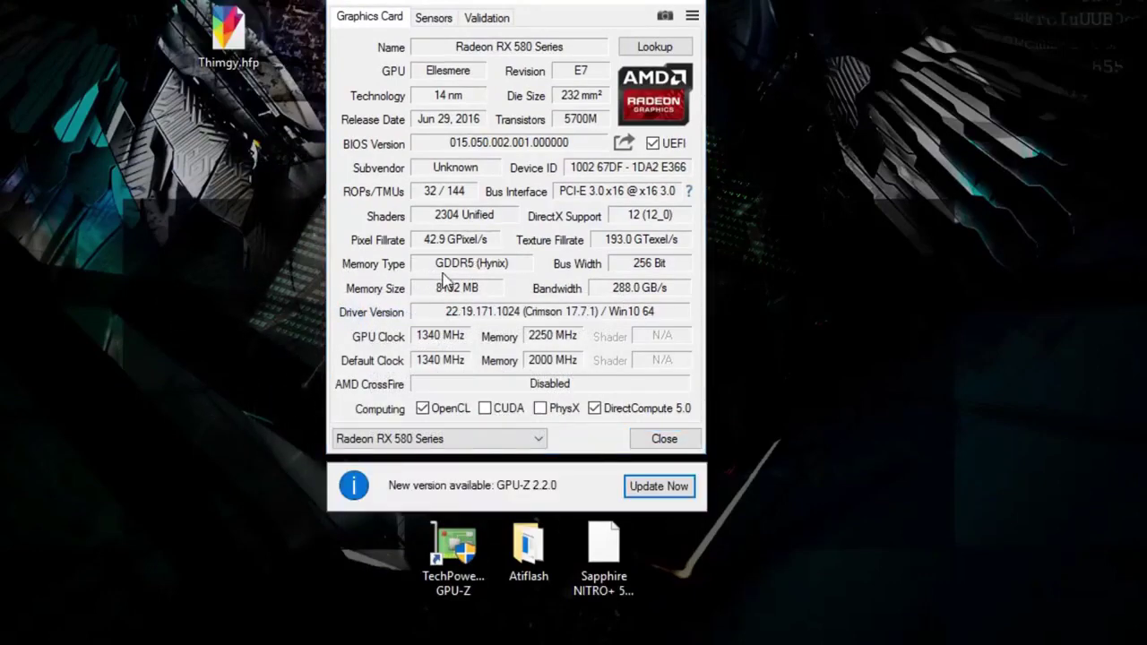
mouse_move(495, 270)
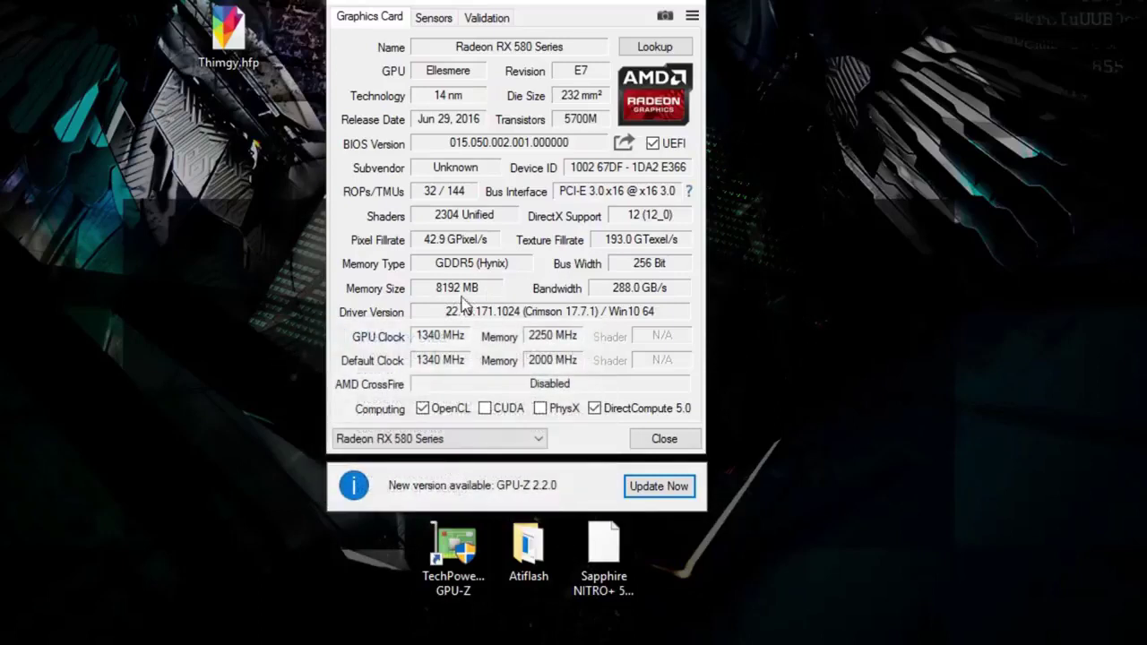
mouse_move(385, 280)
mouse_move(455, 302)
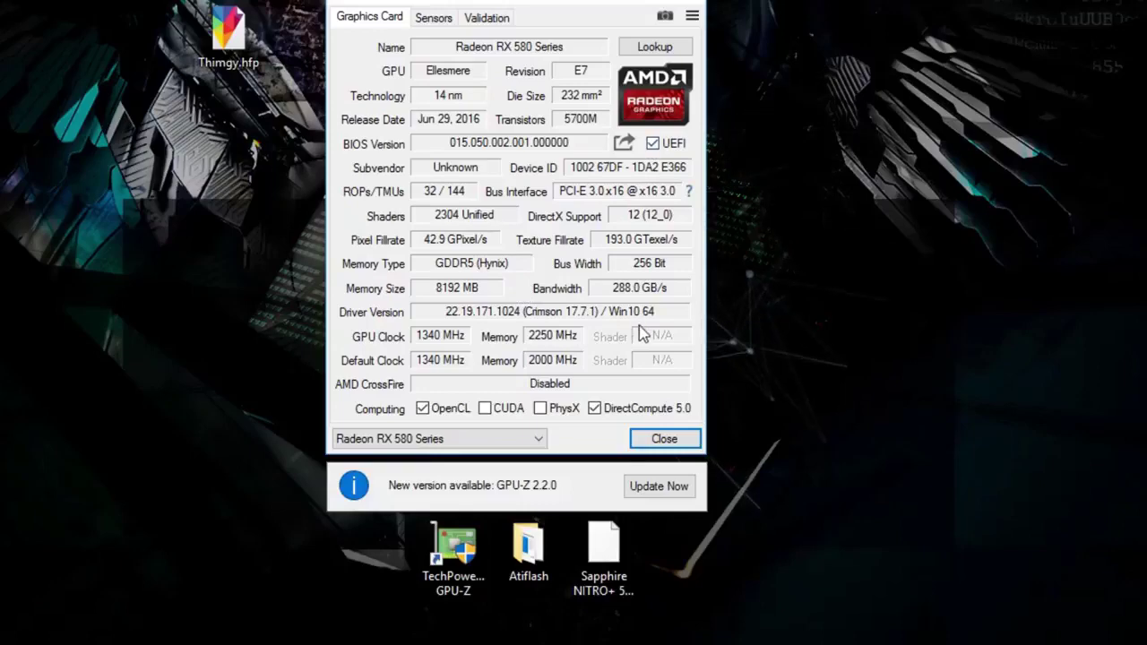
click(665, 439)
Step: Move the Atiflash folder from the desktop onto Local Disk (C:)
click(665, 439)
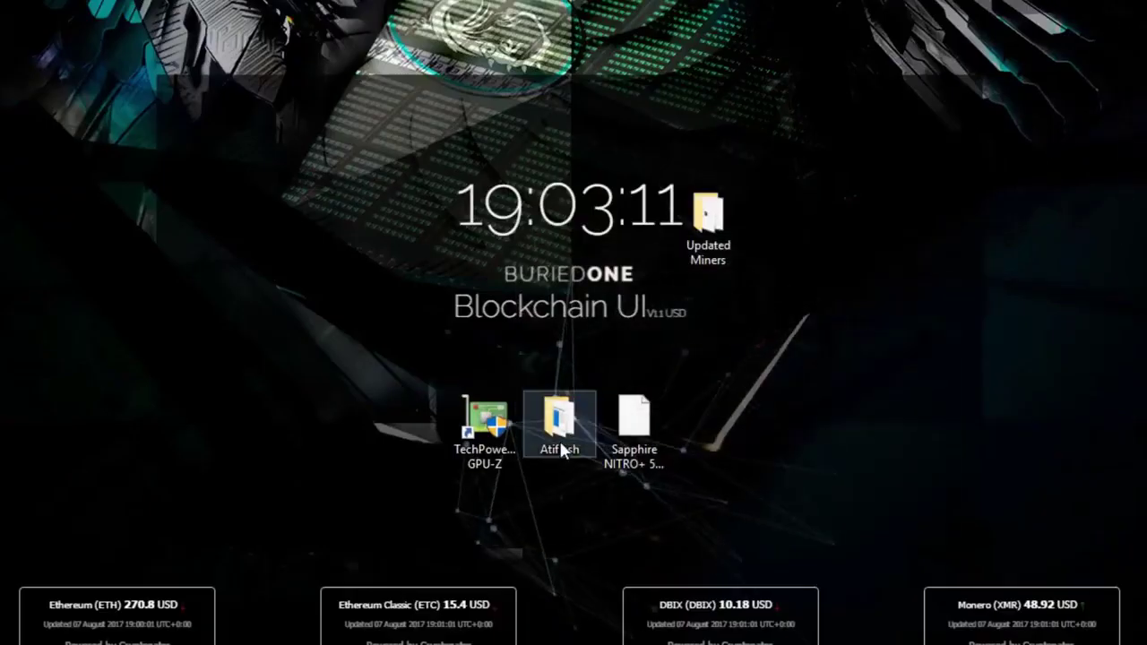
click(561, 451)
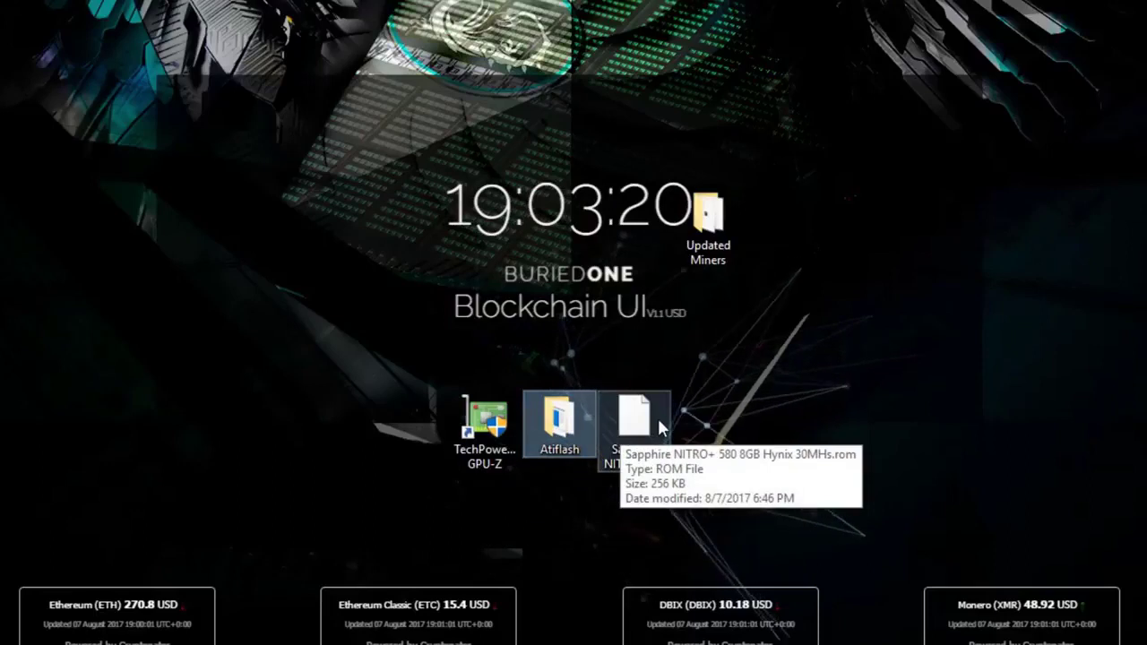
click(572, 472)
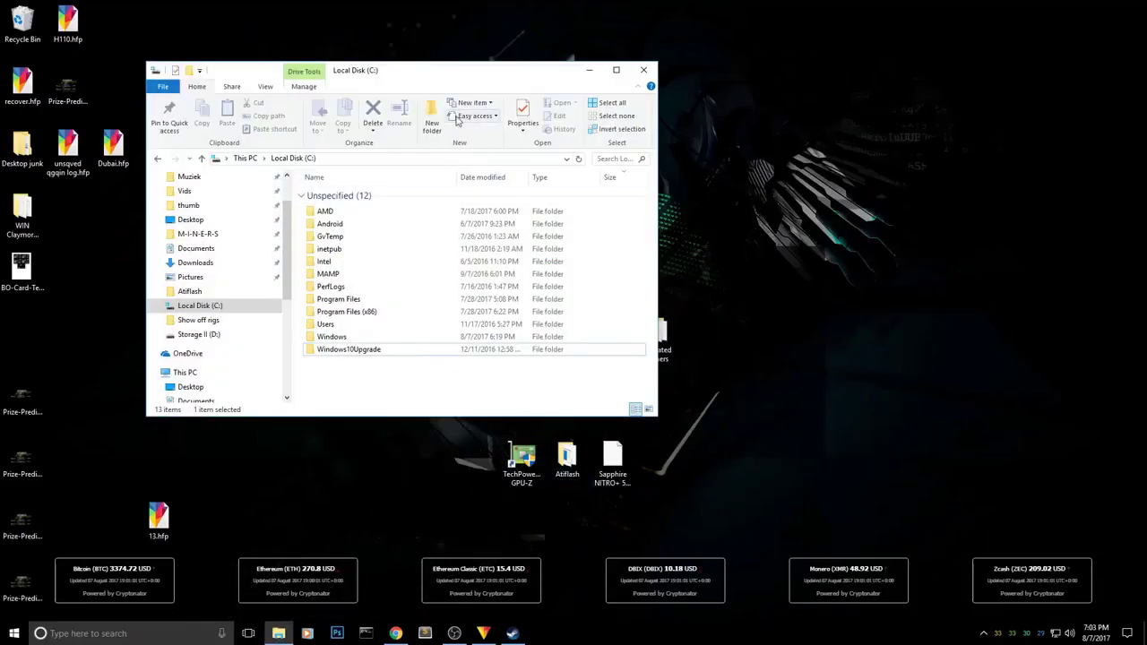
drag(435, 72, 412, 40)
drag(577, 480, 456, 352)
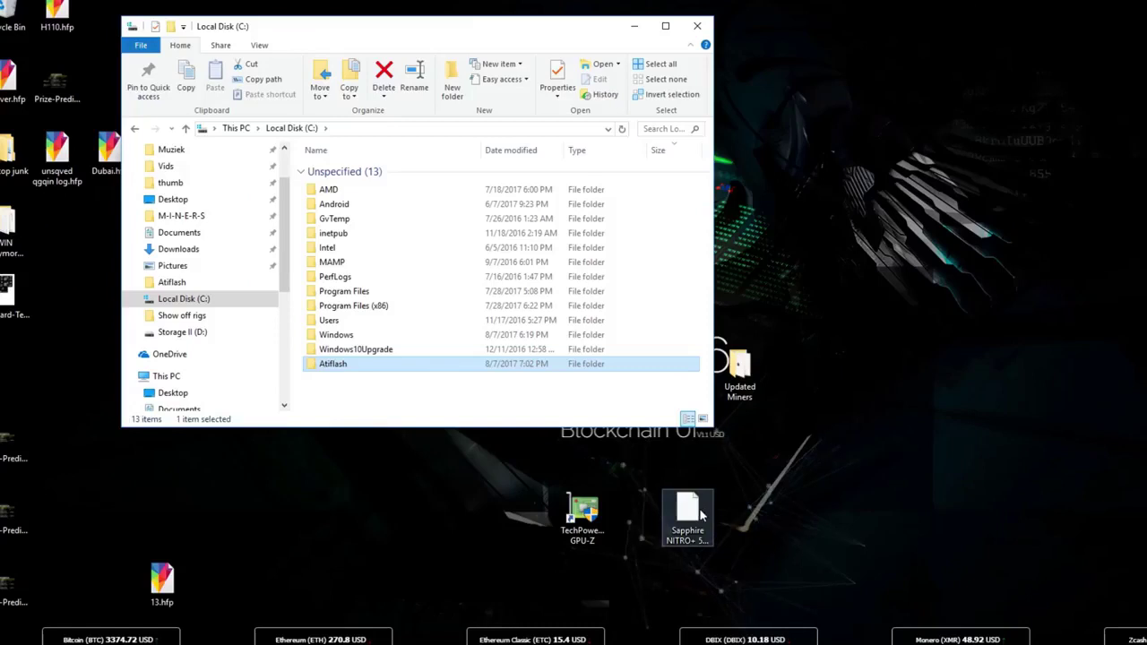
Step: Move the Sapphire NITRO+ ROM into C:\Atiflash and select ATIWinflash.exe there
drag(688, 511, 353, 368)
click(405, 383)
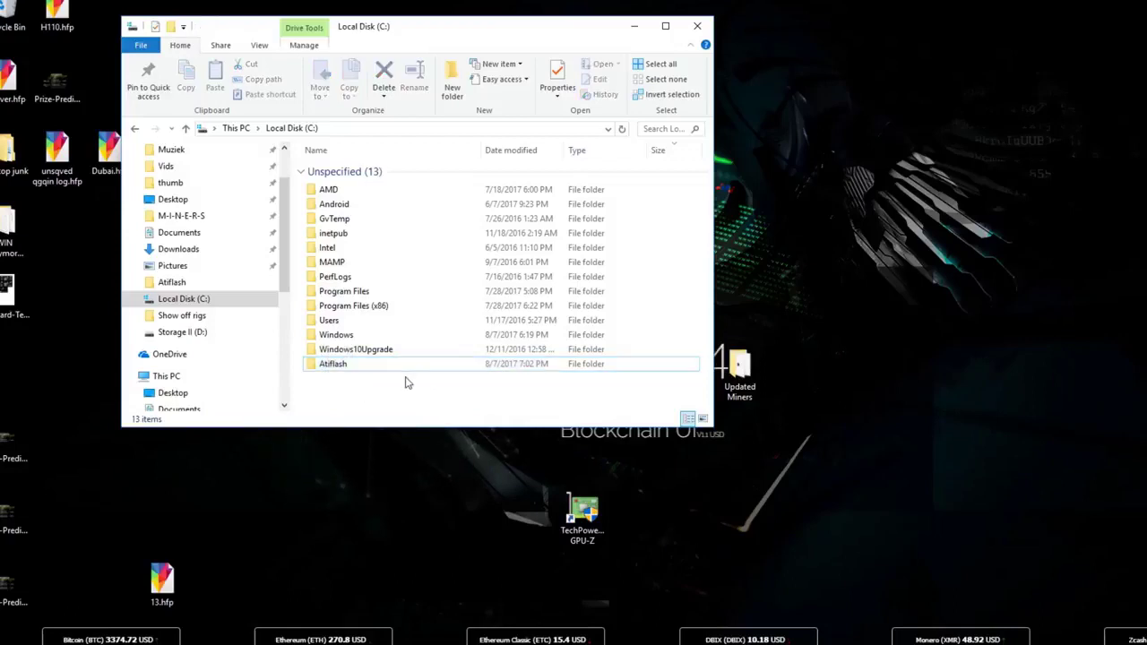
double_click(349, 367)
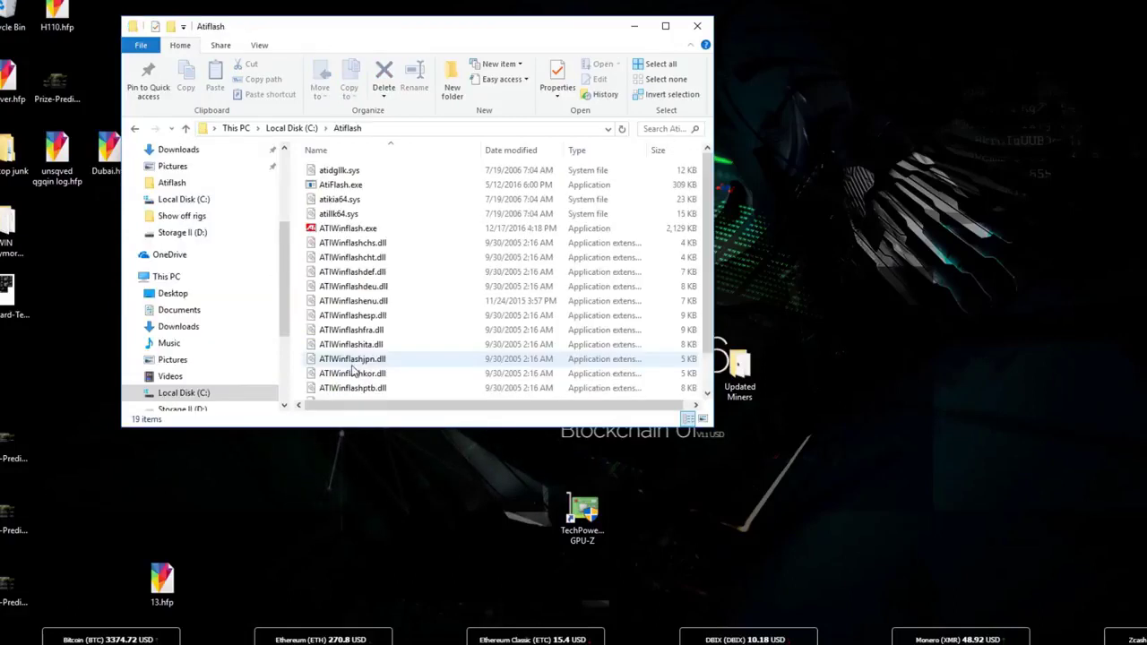
drag(412, 35, 598, 60)
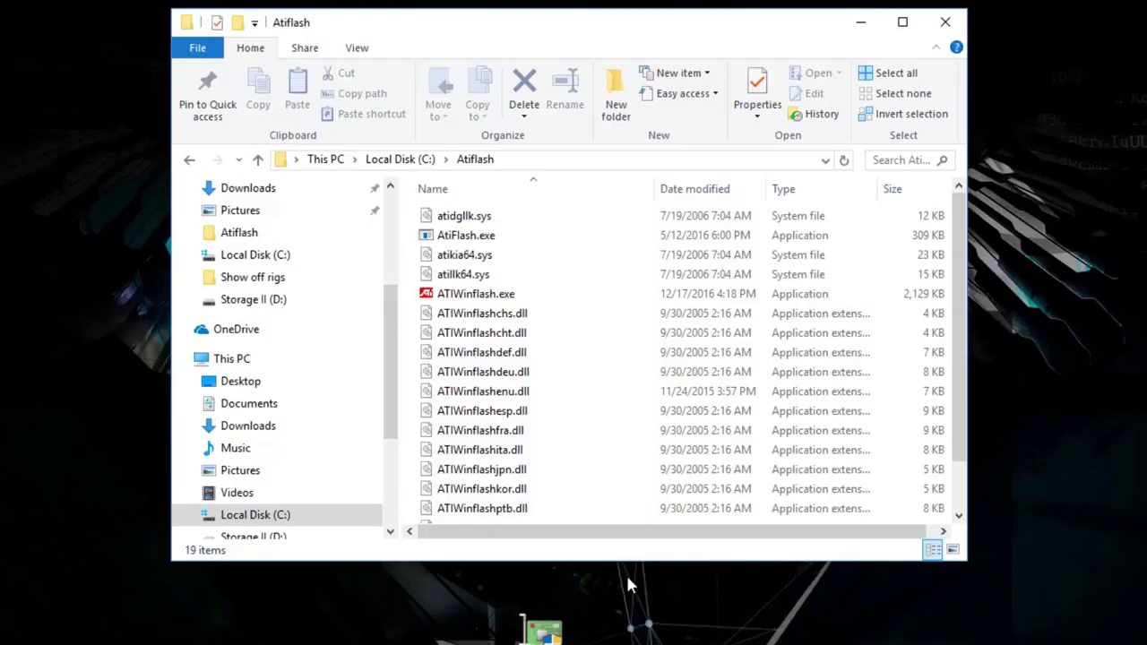
drag(640, 450, 639, 520)
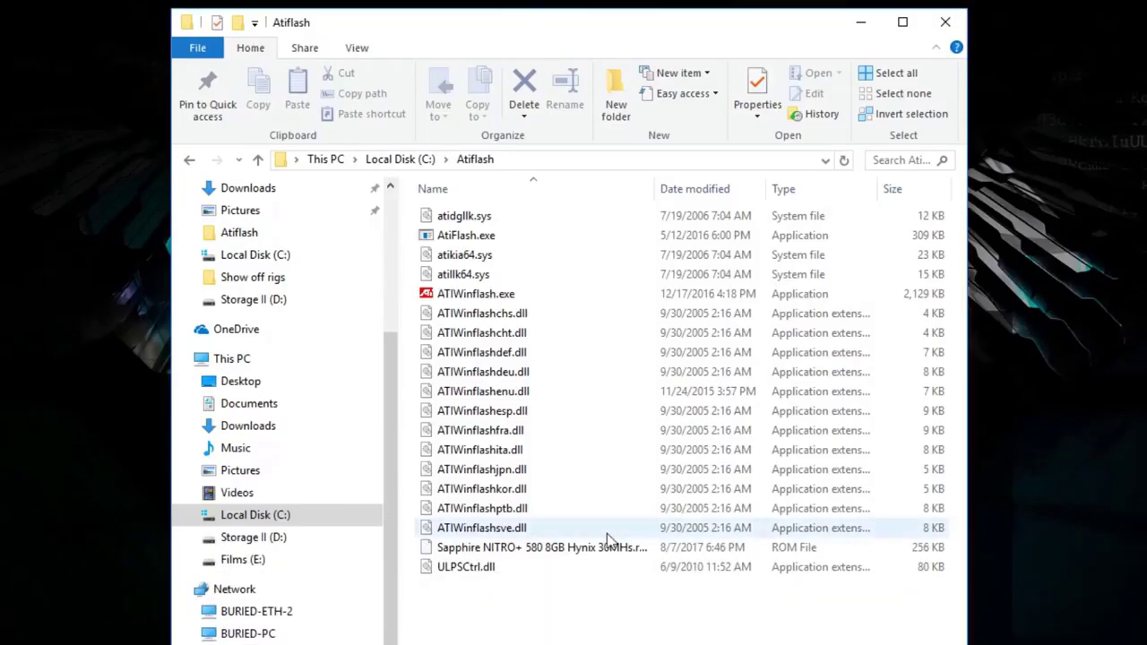
click(509, 301)
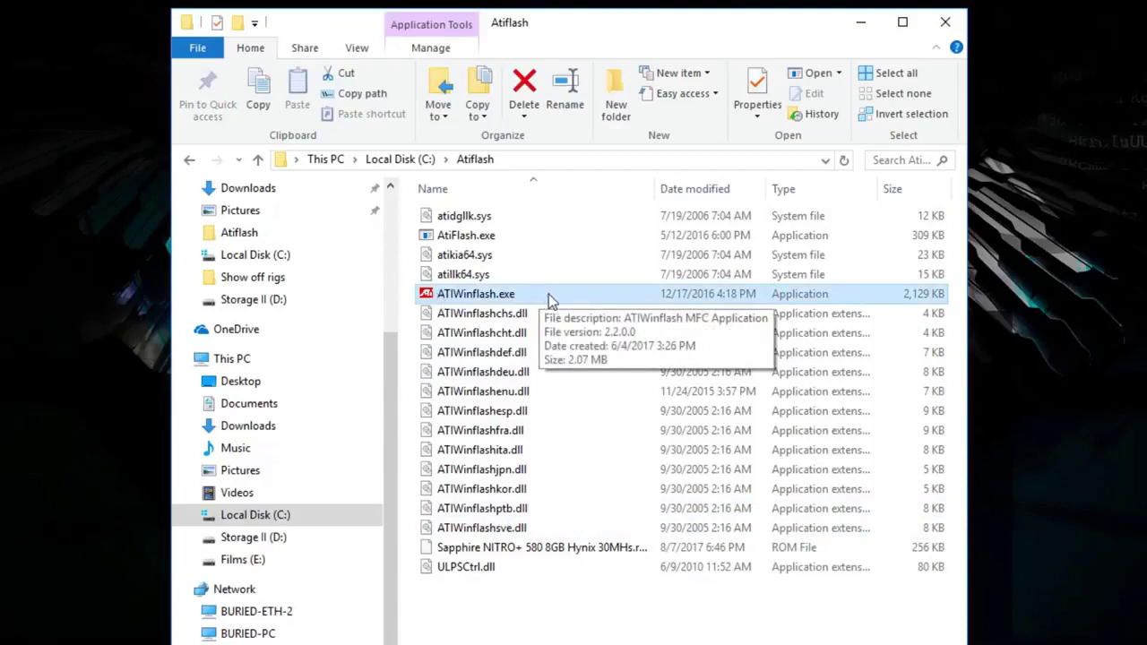
Step: Launch ATIWinflash, showing the Radeon RX 580 Series with current VBIOS 113-1E366CU-S52
right_click(623, 296)
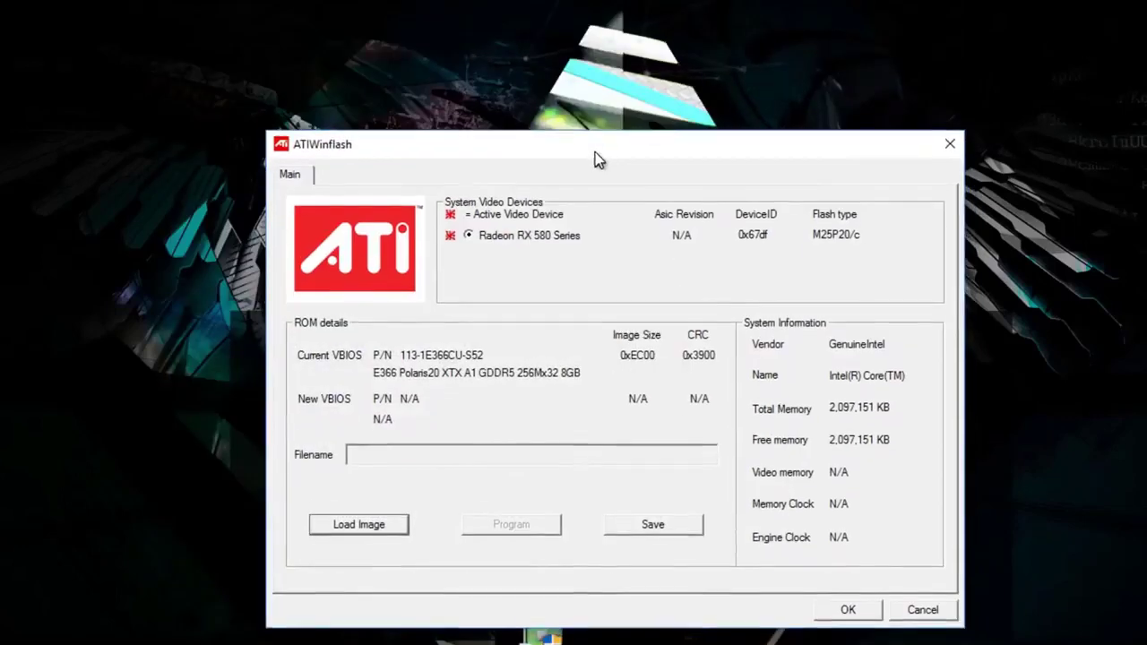
drag(599, 159, 599, 150)
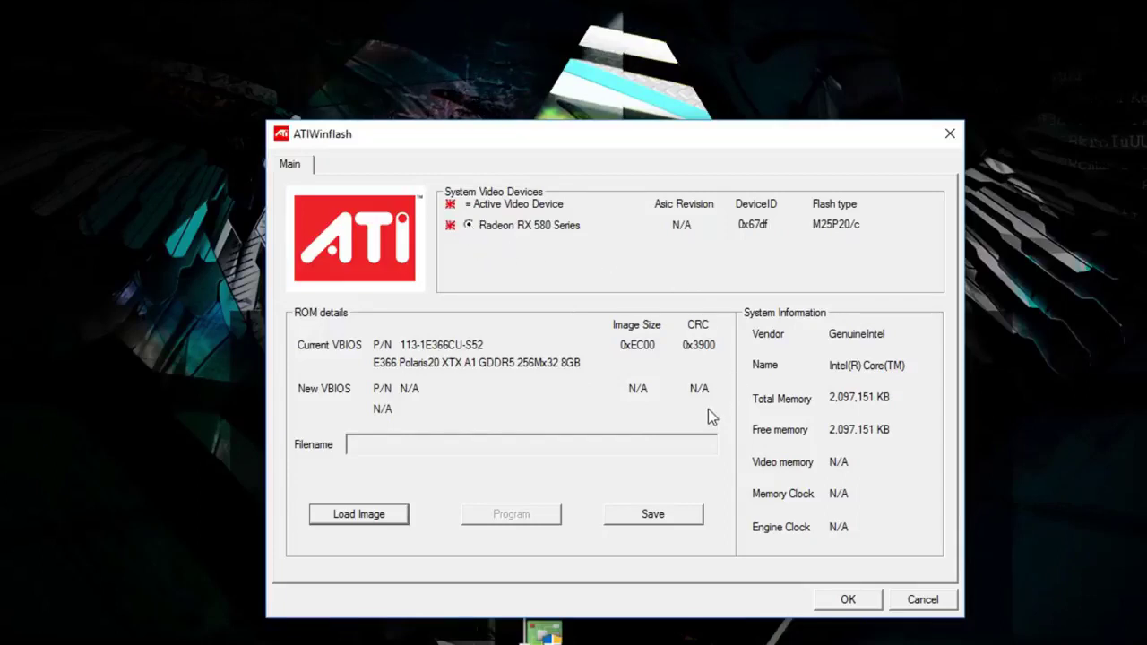
Step: Save the card's current BIOS as originalbios.rom in C:\Atiflash
click(678, 518)
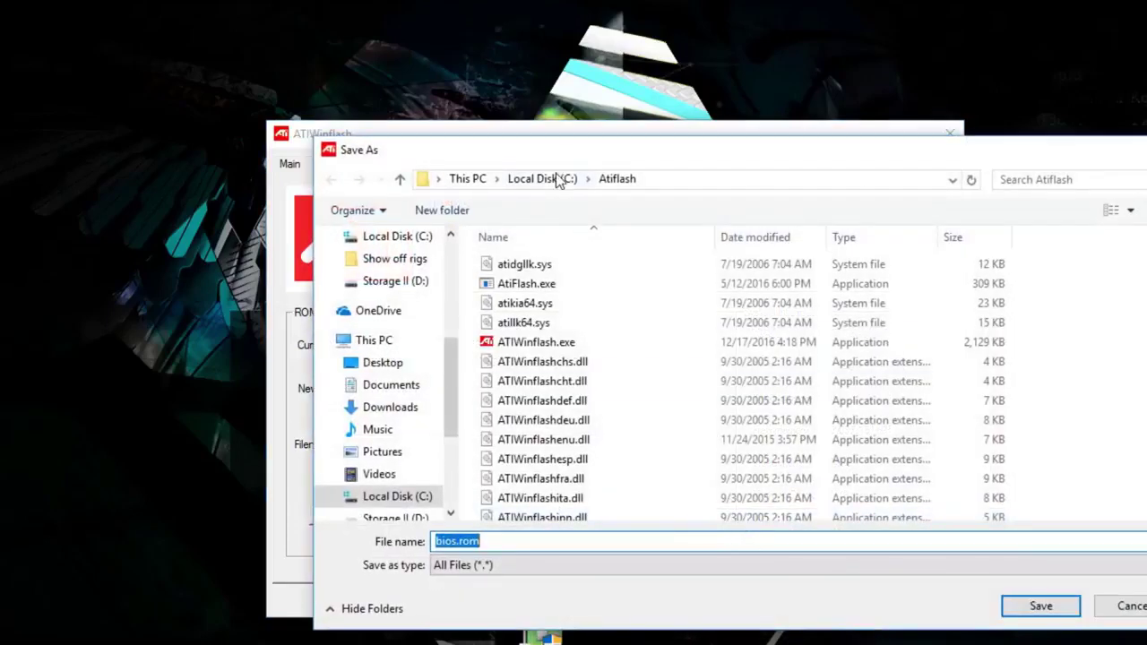
drag(564, 153, 1035, 151)
drag(663, 53, 591, 28)
click(448, 428)
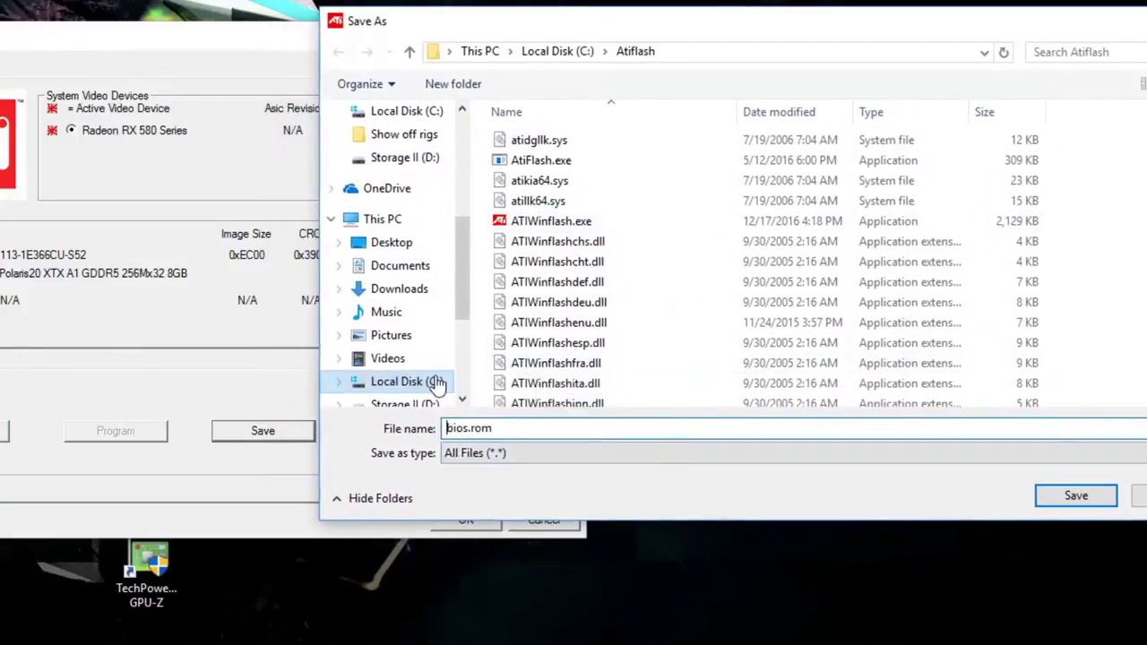
text(original)
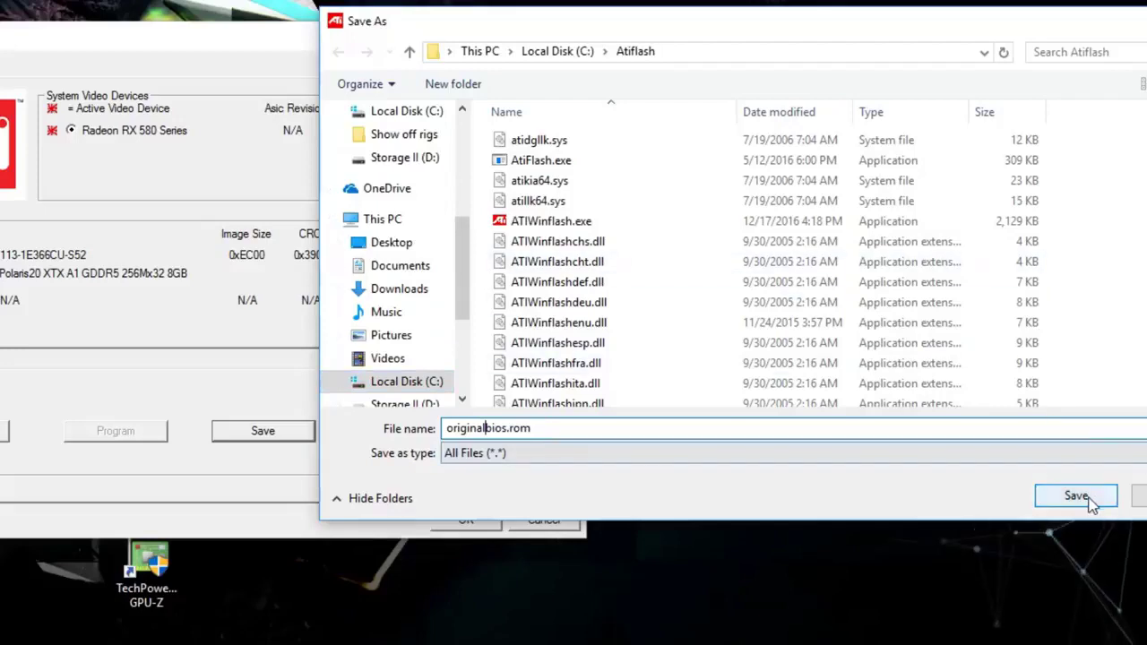
drag(732, 22, 649, 23)
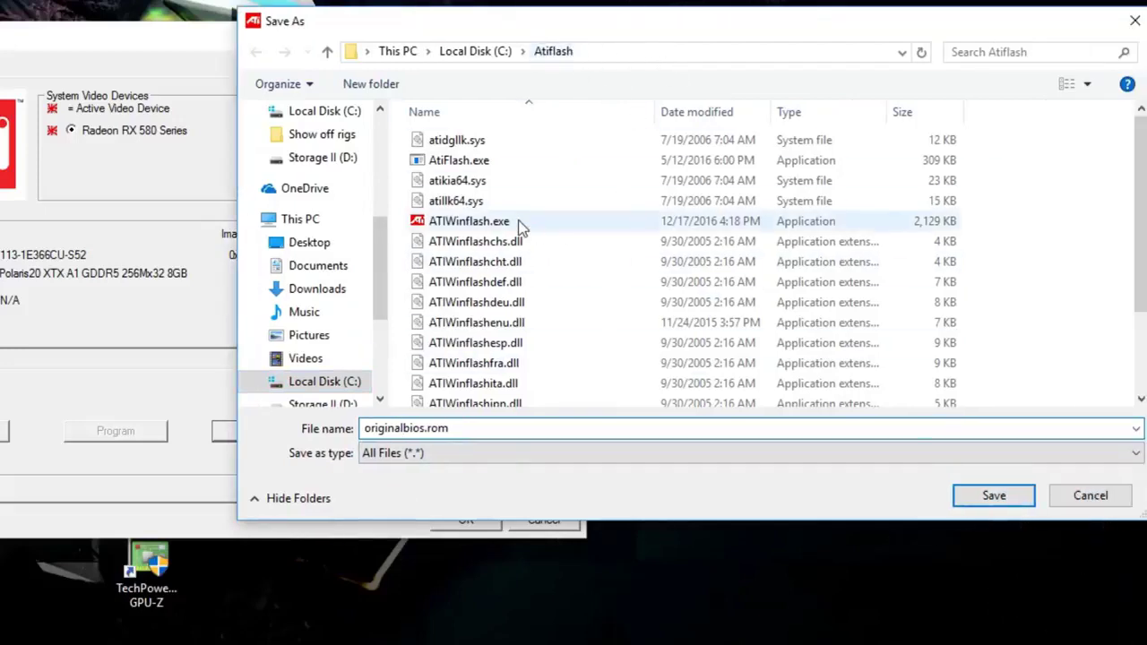
scroll(726, 254, down, 2)
scroll(721, 254, up, 1)
scroll(666, 256, down, 1)
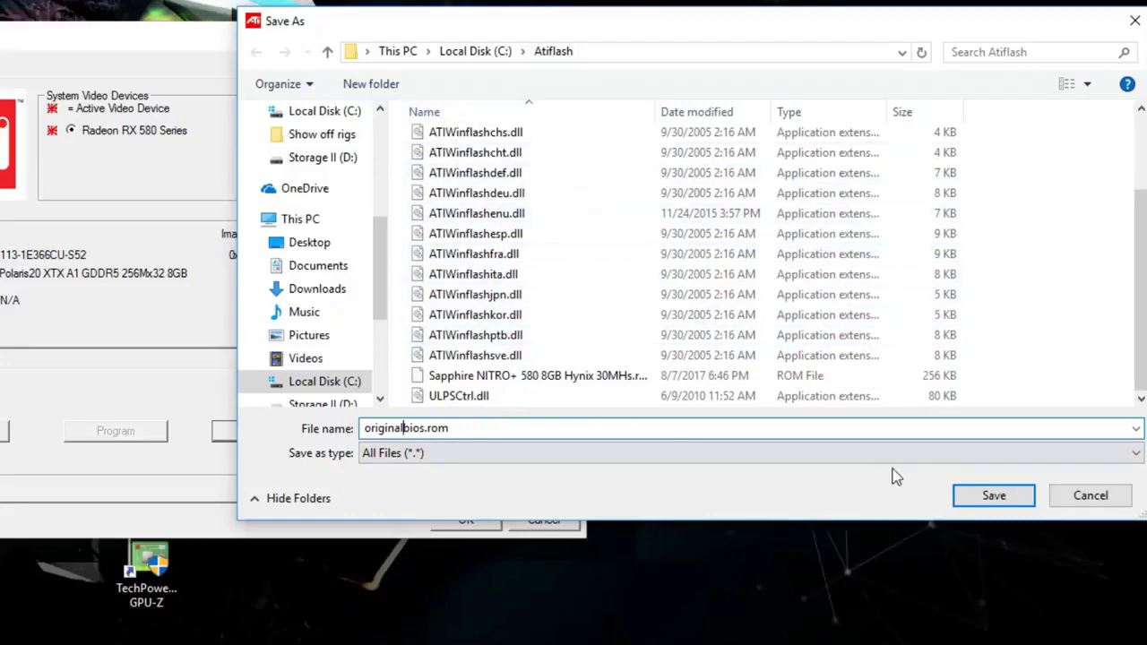
click(995, 500)
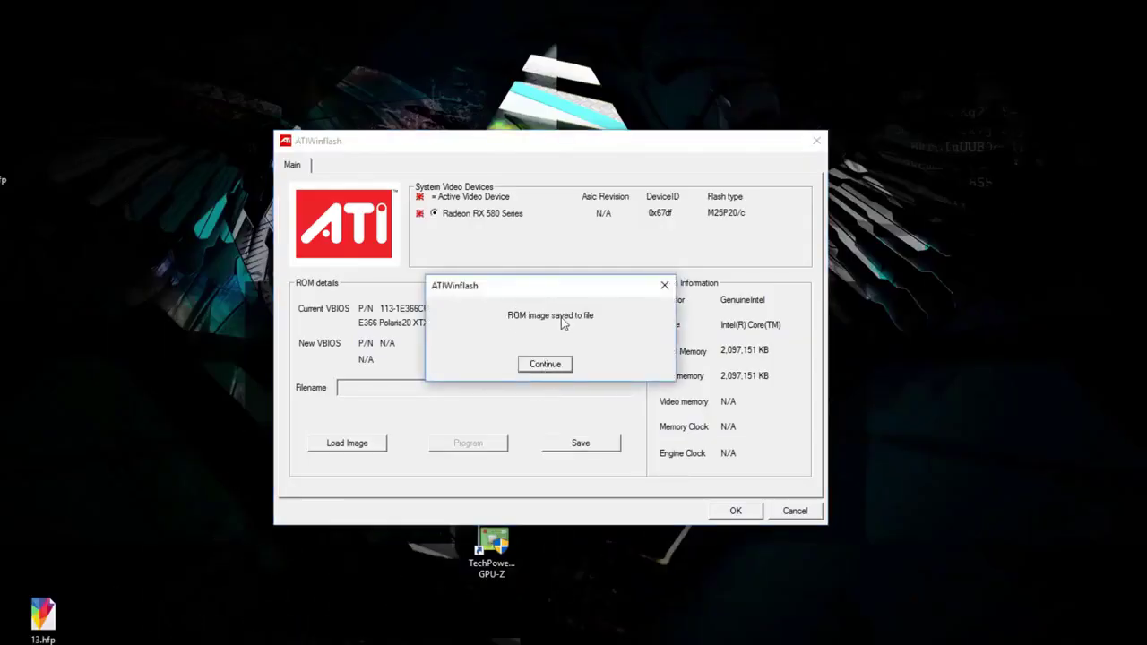
click(544, 362)
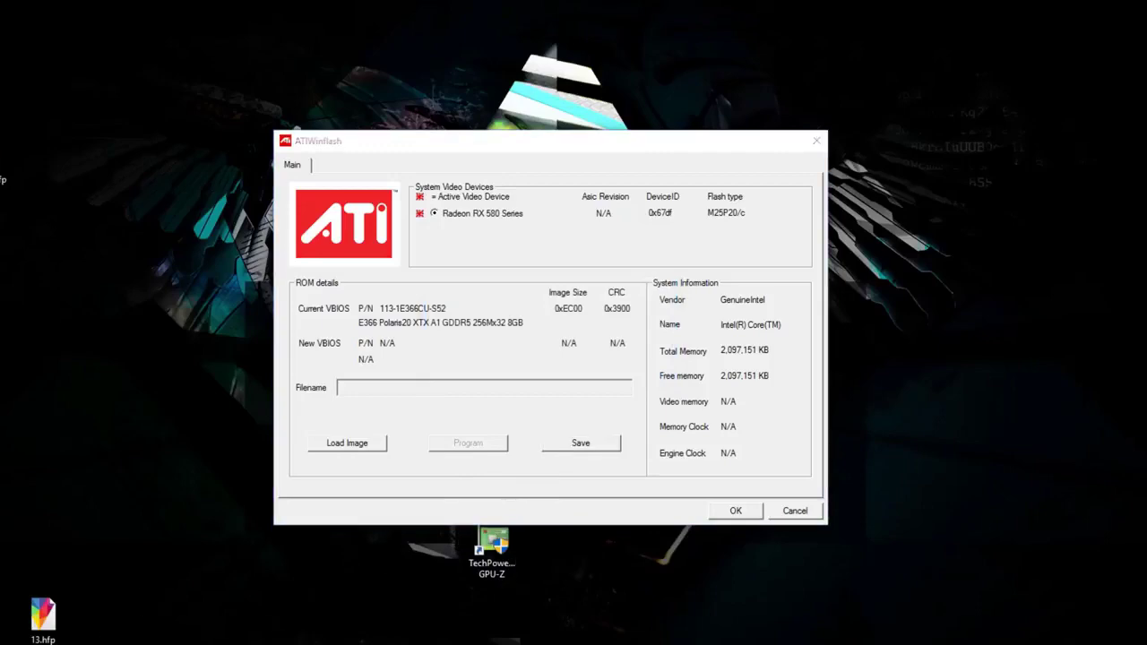
Step: Verify originalbios.rom sits beside the Sapphire ROM in the folder, then return to ATIWinflash
key(alt+Tab)
drag(506, 52, 186, 36)
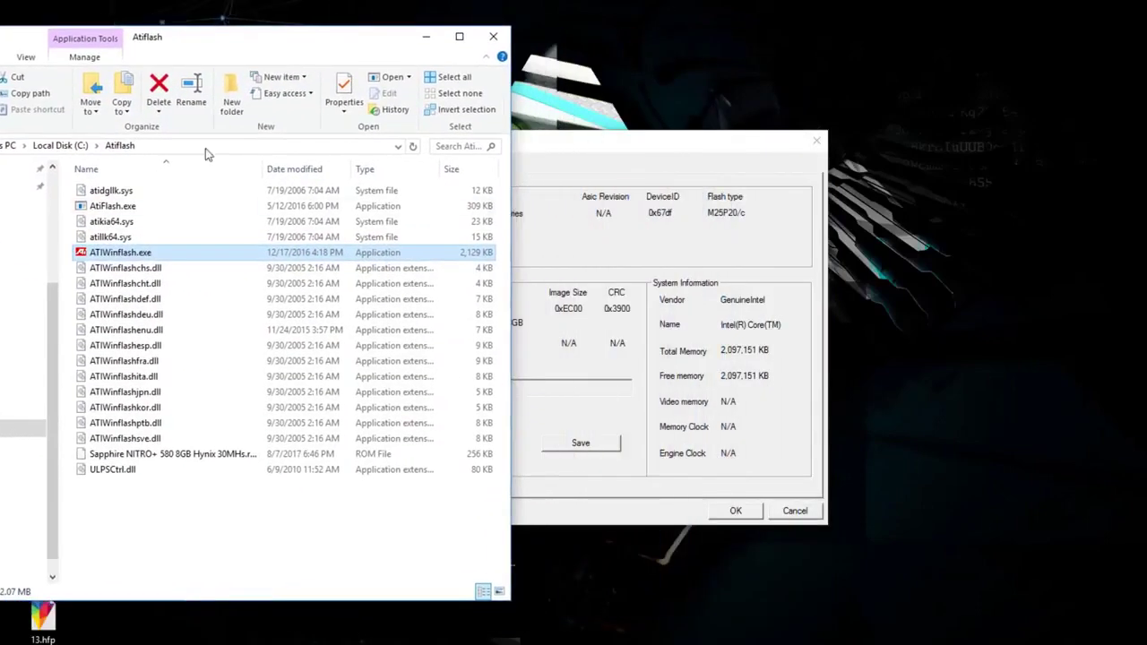
click(204, 454)
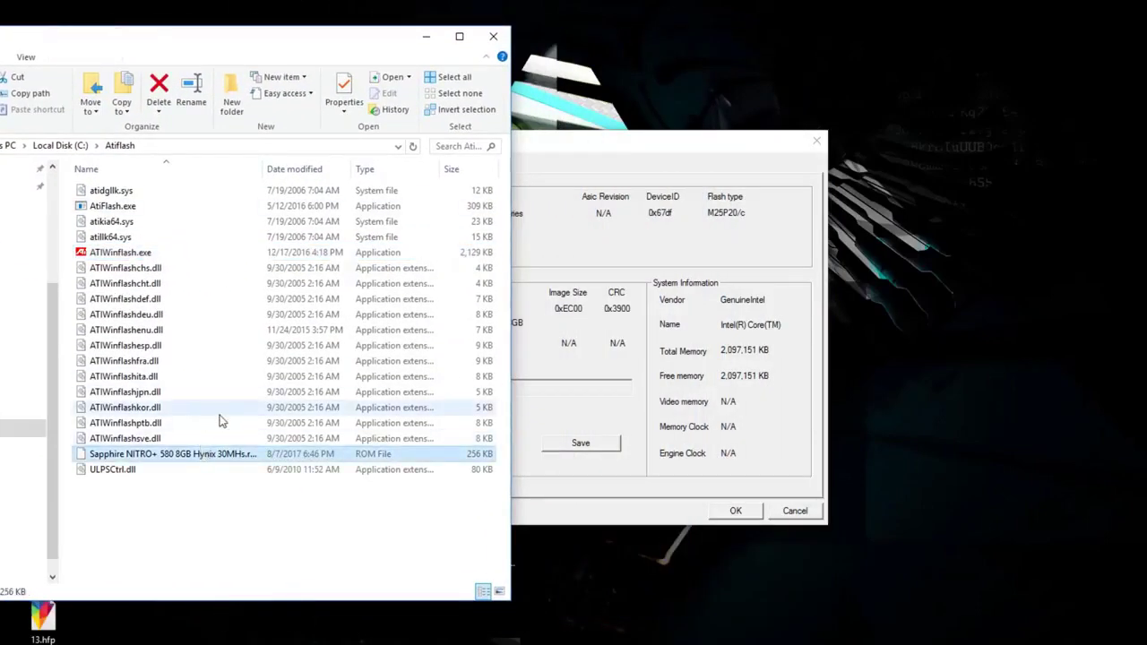
click(151, 457)
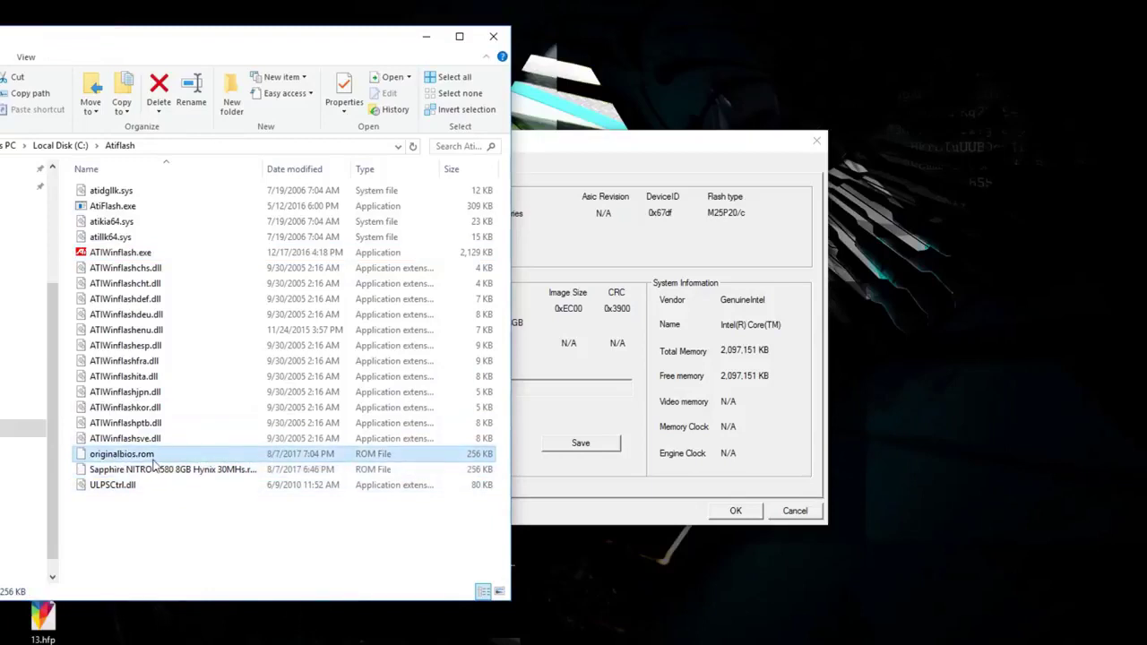
click(425, 36)
mouse_move(534, 144)
mouse_down()
mouse_move(515, 141)
mouse_move(527, 129)
mouse_up()
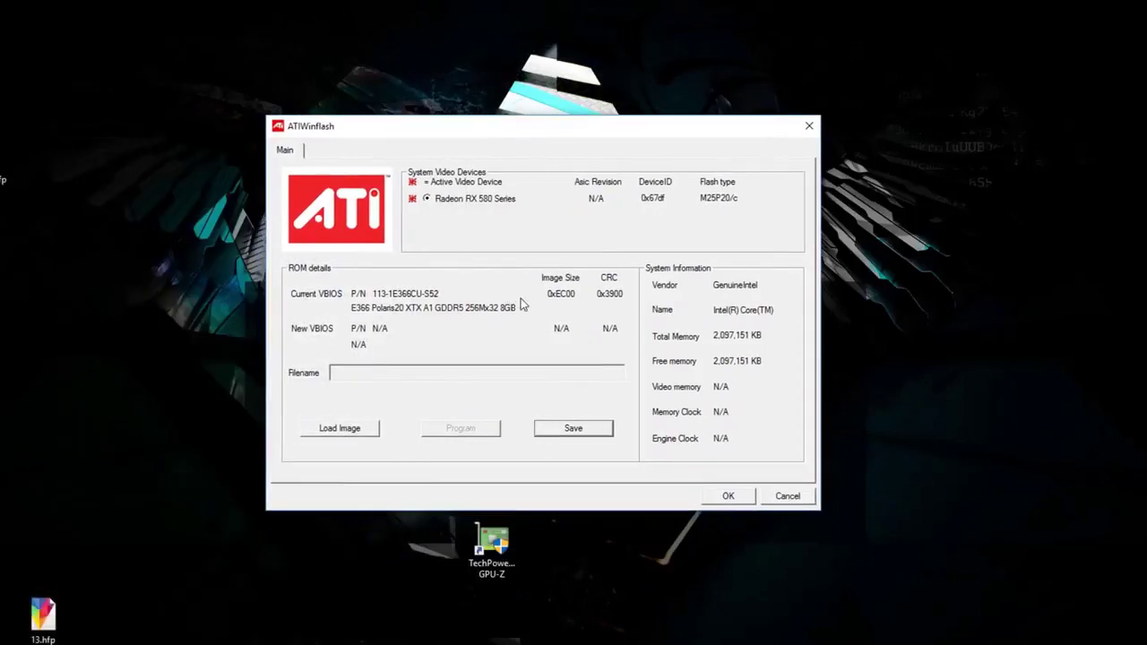
Step: Load Sapphire NITRO+ 580 8GB Hynix 30MHs.rom as the new image (size 0x40000, CRC 0x3A00)
click(339, 432)
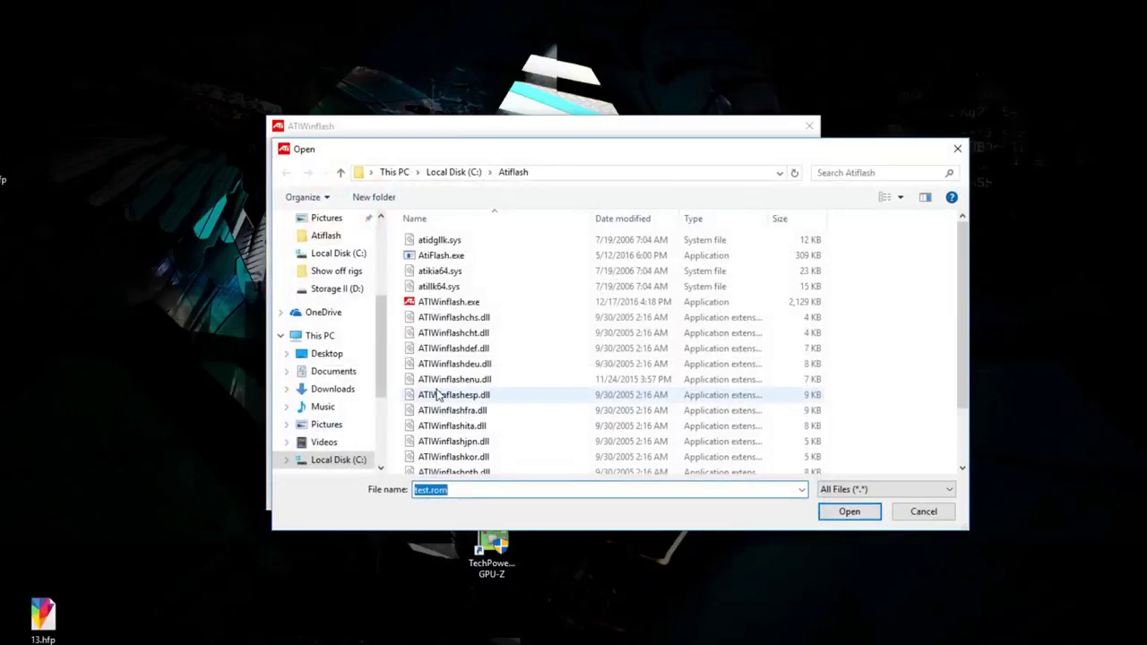
scroll(498, 400, down, 2)
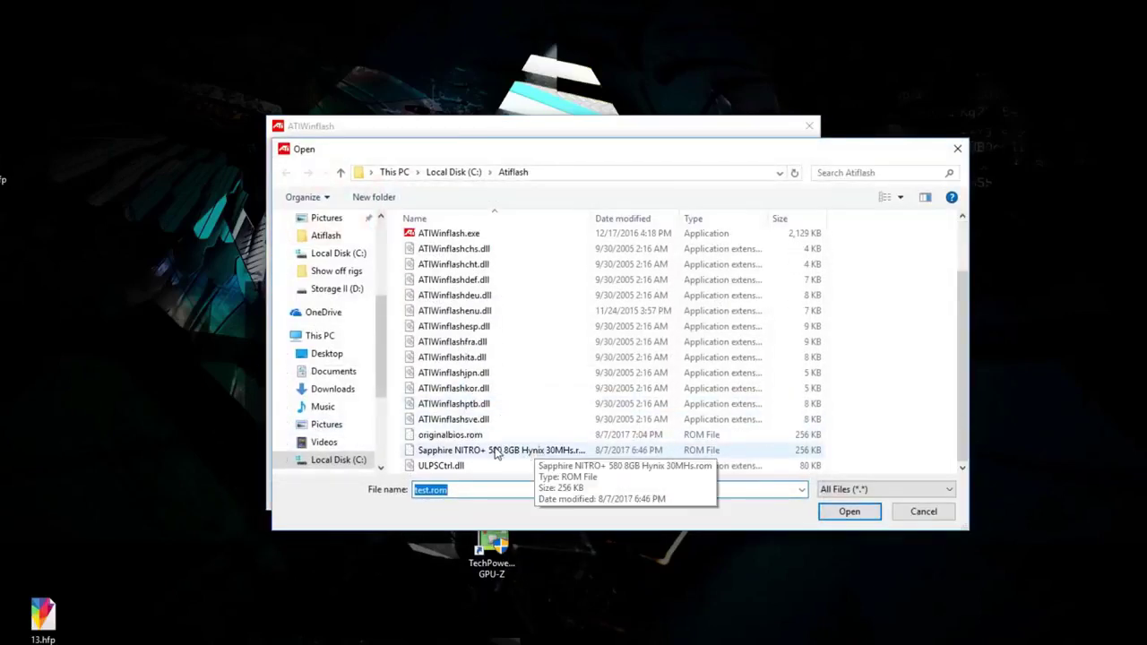
click(495, 450)
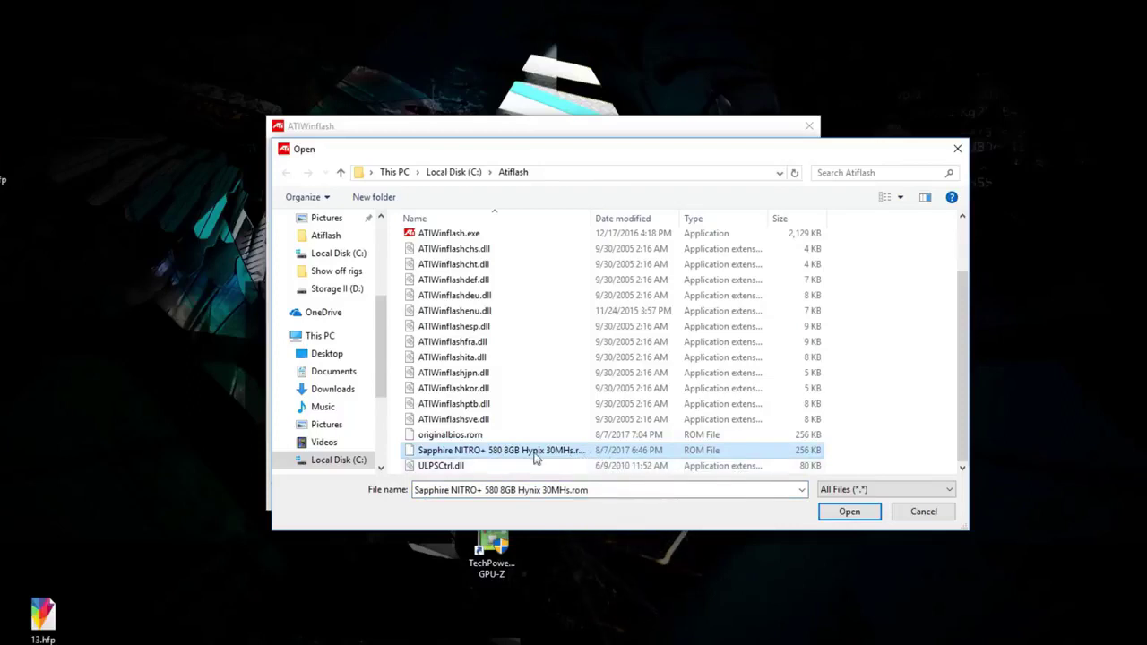
click(847, 511)
mouse_move(501, 129)
mouse_down()
mouse_move(478, 124)
mouse_move(491, 119)
mouse_up()
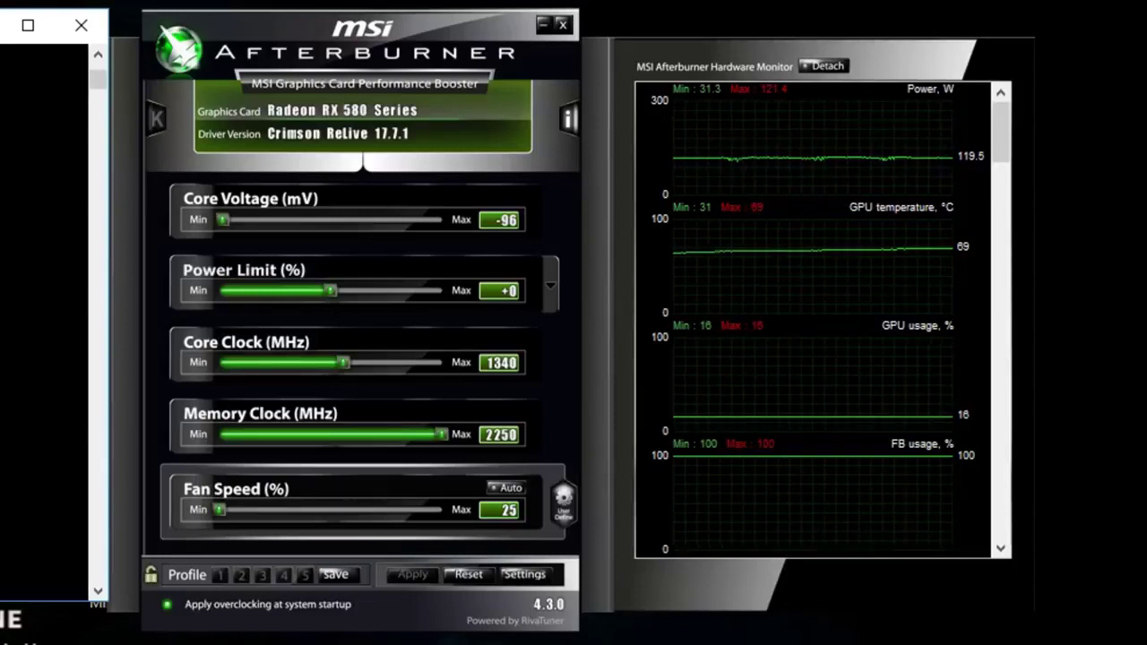
Step: Set MSI Afterburner's Core Voltage offset to 0 and apply it
click(495, 219)
text(0)
key(Return)
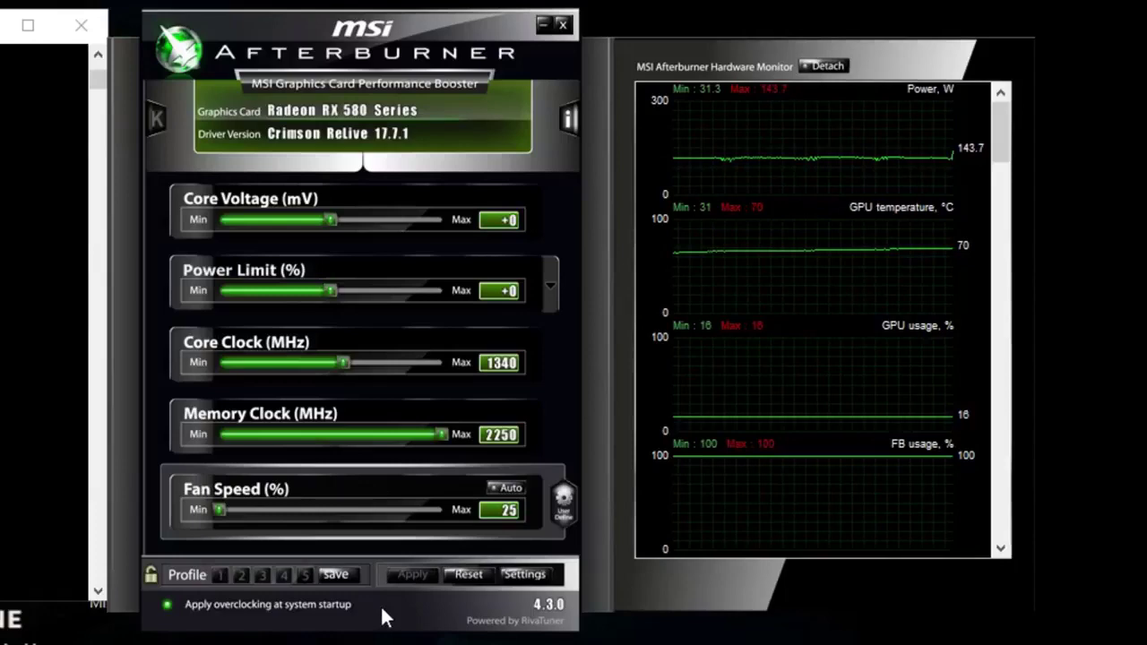
mouse_move(974, 160)
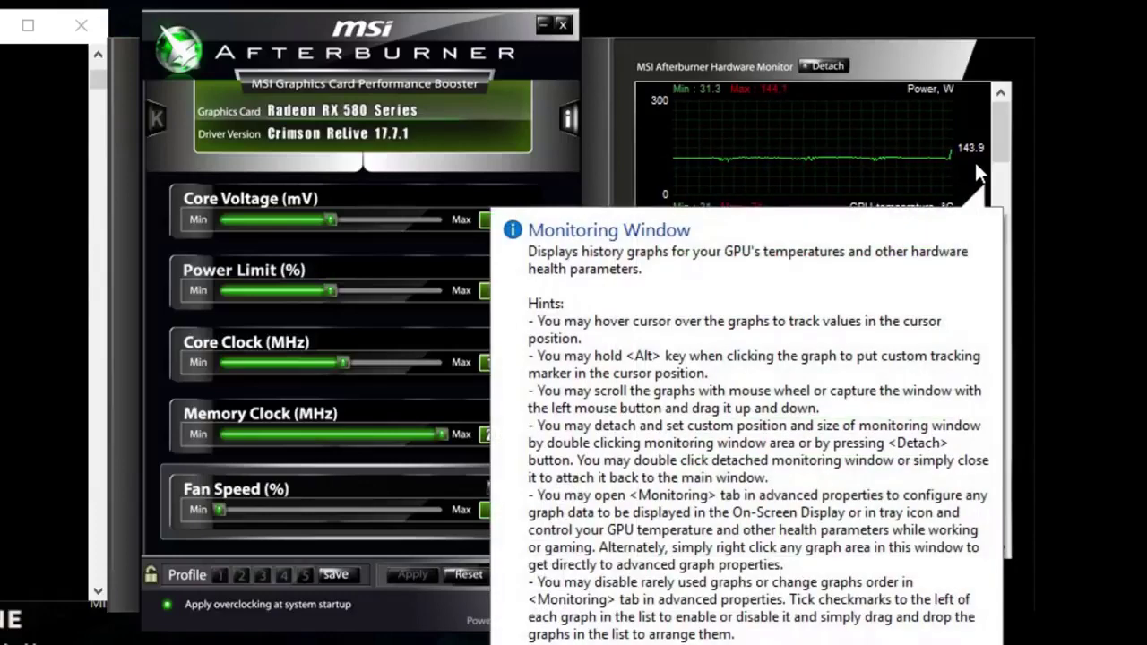